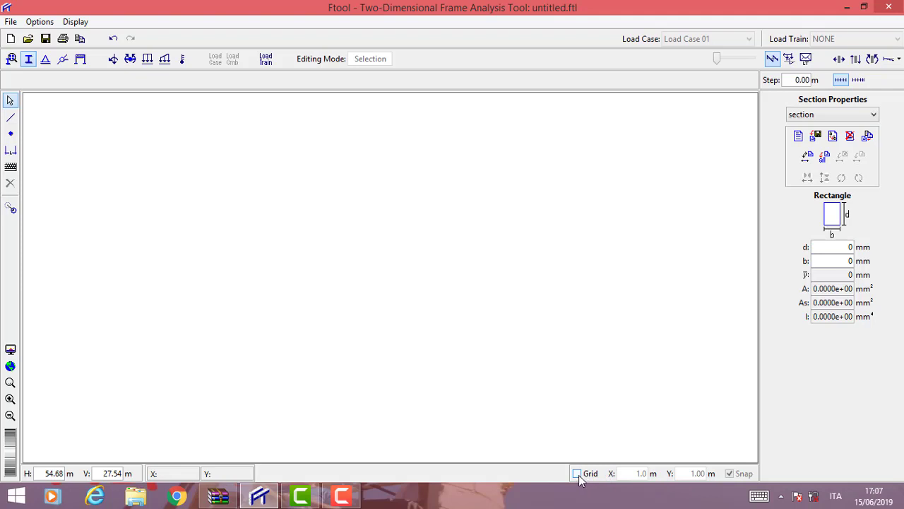
Step: Enable the 1 m snap grid and draw a vertical member 5 m up from the origin
left_click(578, 474)
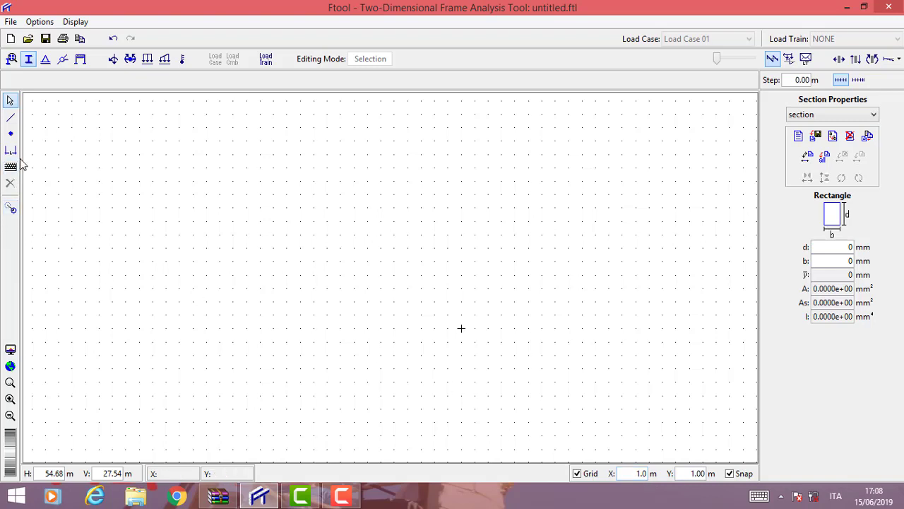
left_click(11, 119)
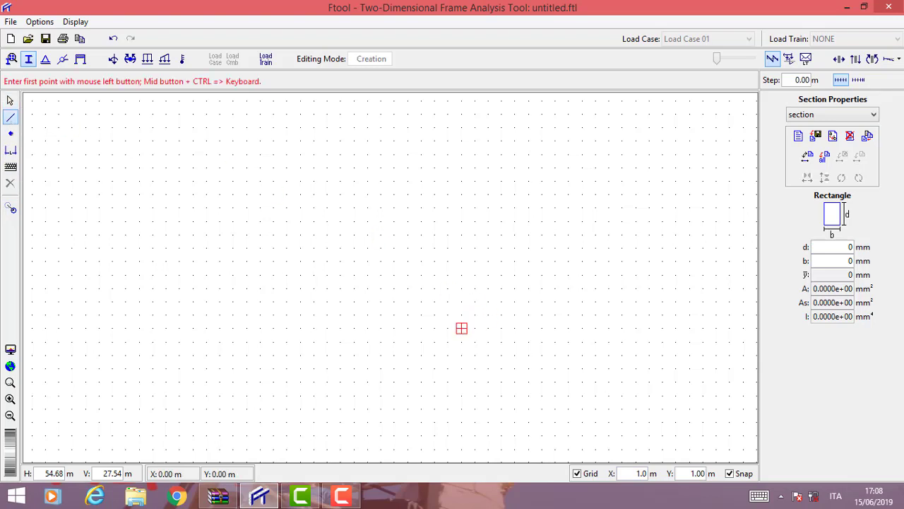
left_click(461, 328)
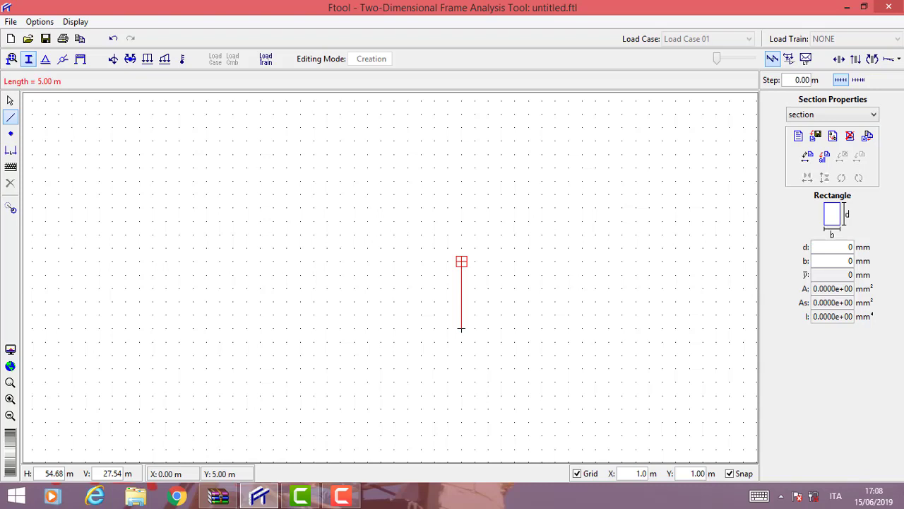
left_click(462, 261)
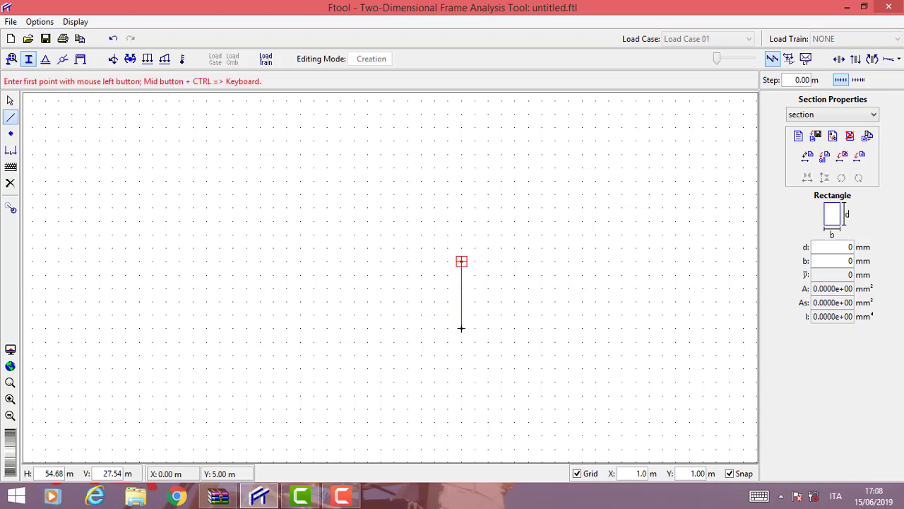
Step: Draw two horizontal members from the column top, one 9 m to the left and one 10 m to the right
left_click(462, 261)
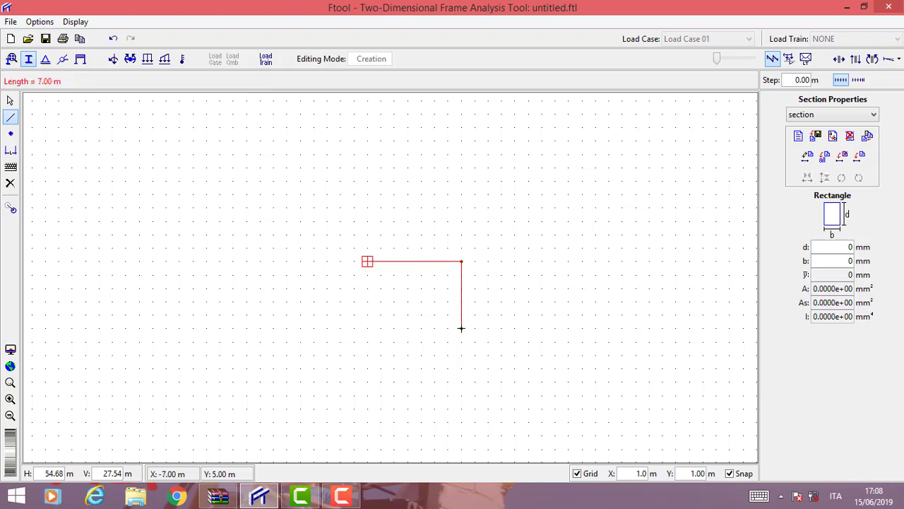
left_click(341, 261)
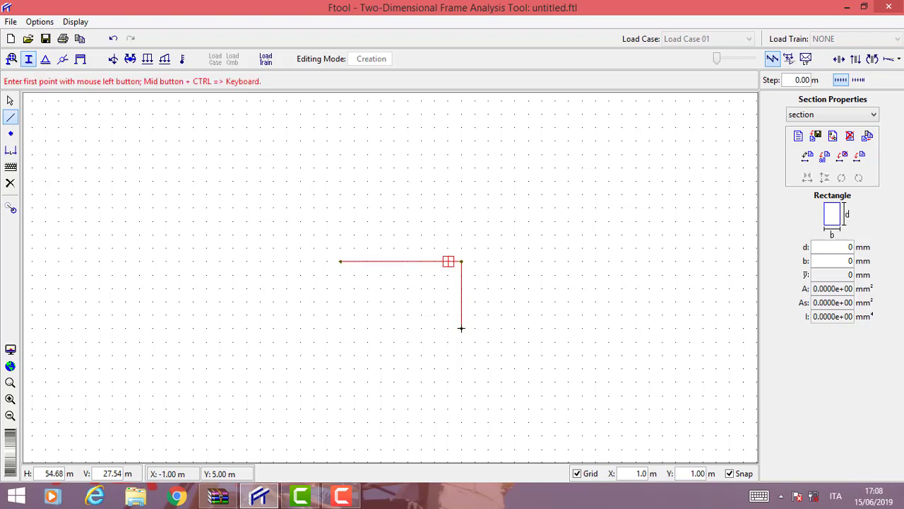
left_click(462, 261)
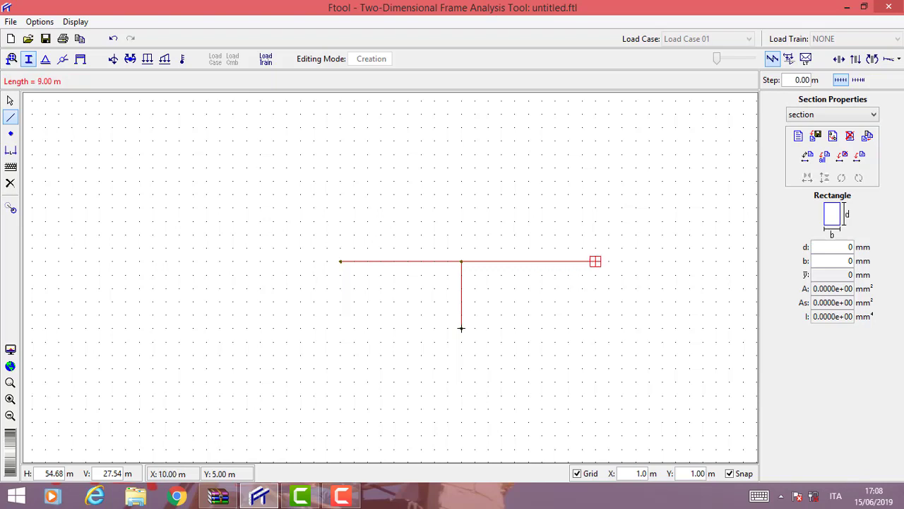
left_click(595, 261)
key("Escape")
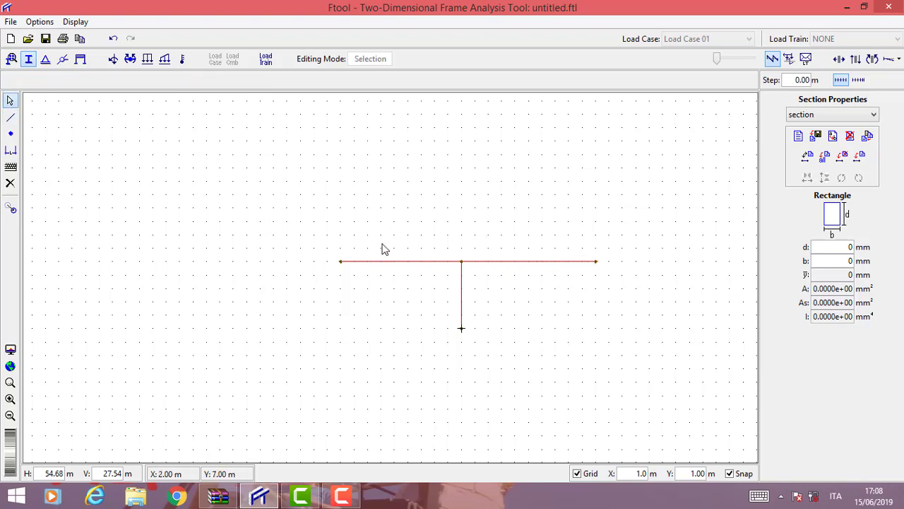
Step: Assign a fully fixed support to the column's base node, with displacement X, displacement Y and rotation Z fixed
left_click(9, 367)
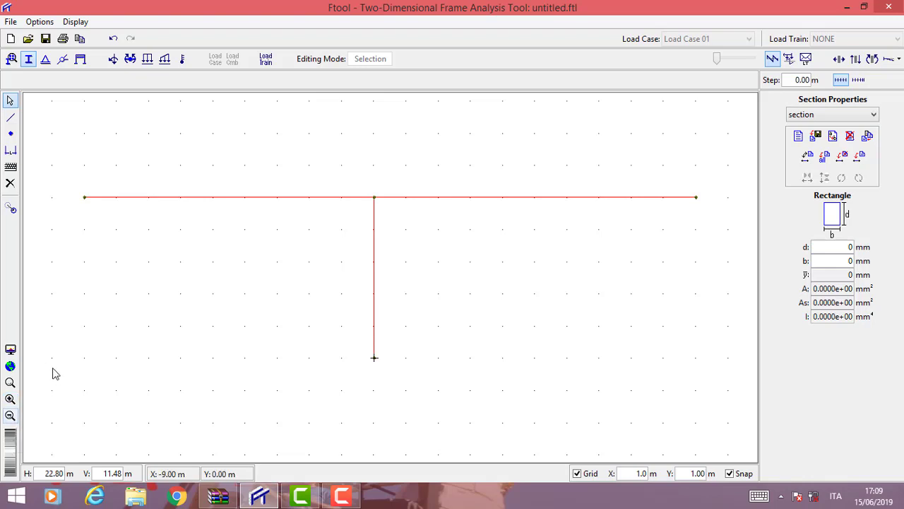
left_click(9, 399)
left_click(10, 400)
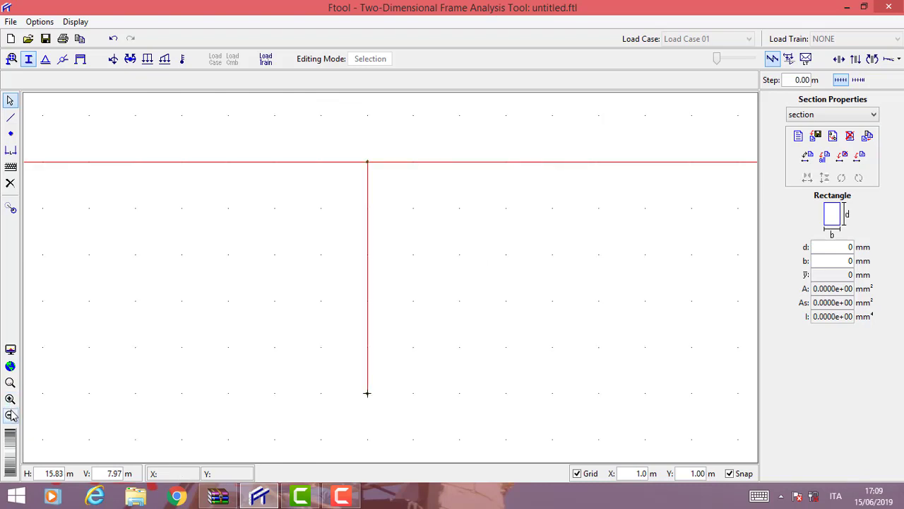
left_click(9, 415)
left_click(10, 415)
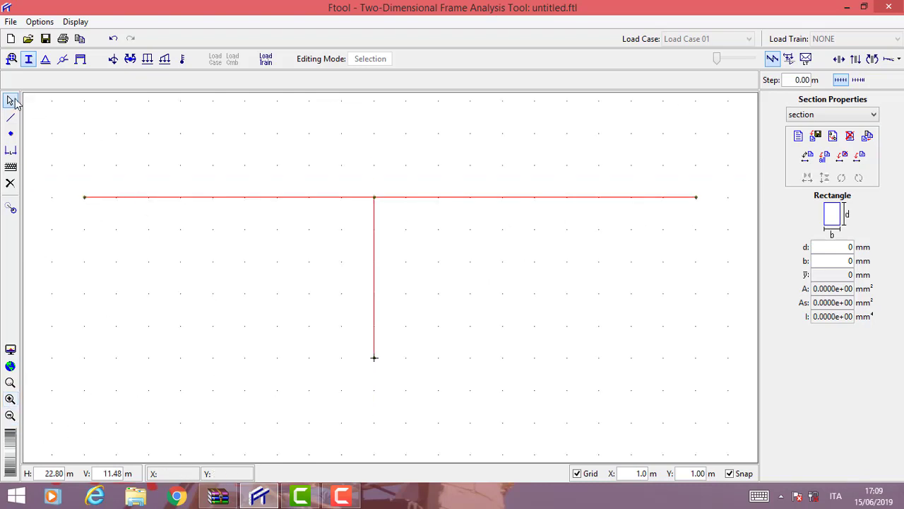
left_click(270, 246)
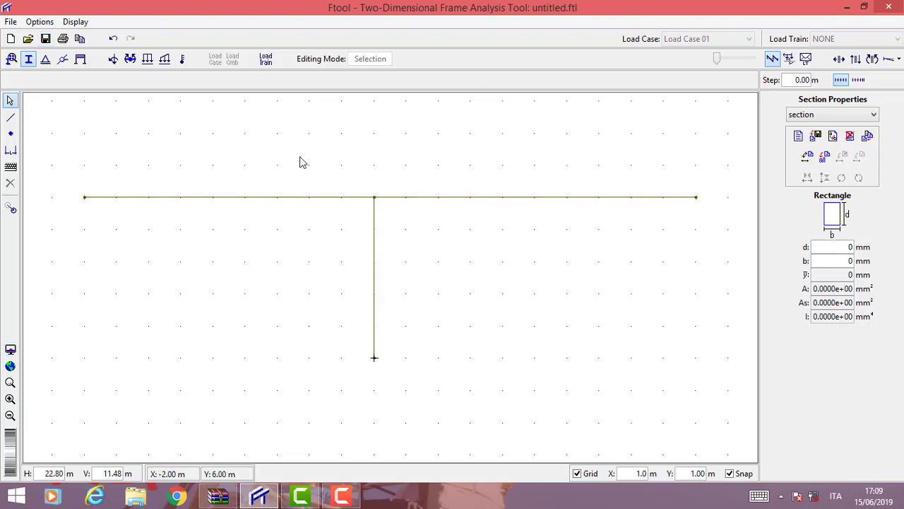
left_click(46, 62)
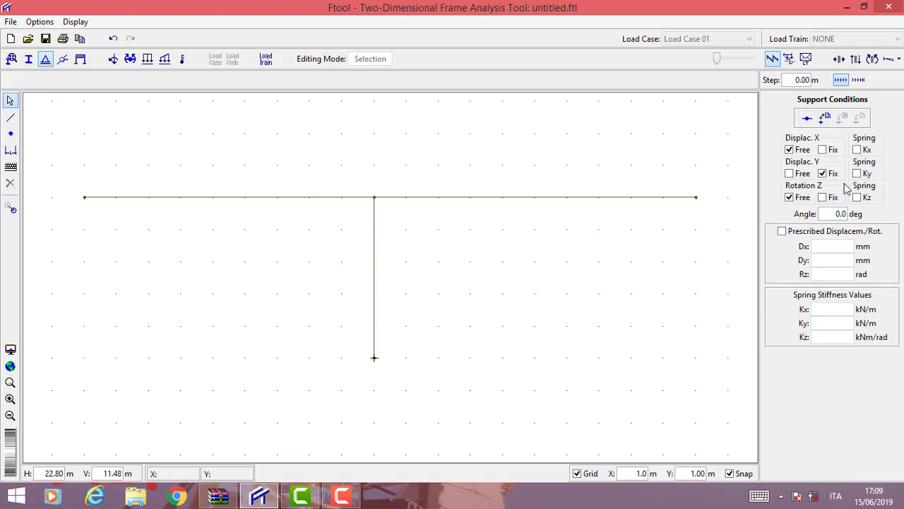
left_click(823, 151)
left_click(823, 198)
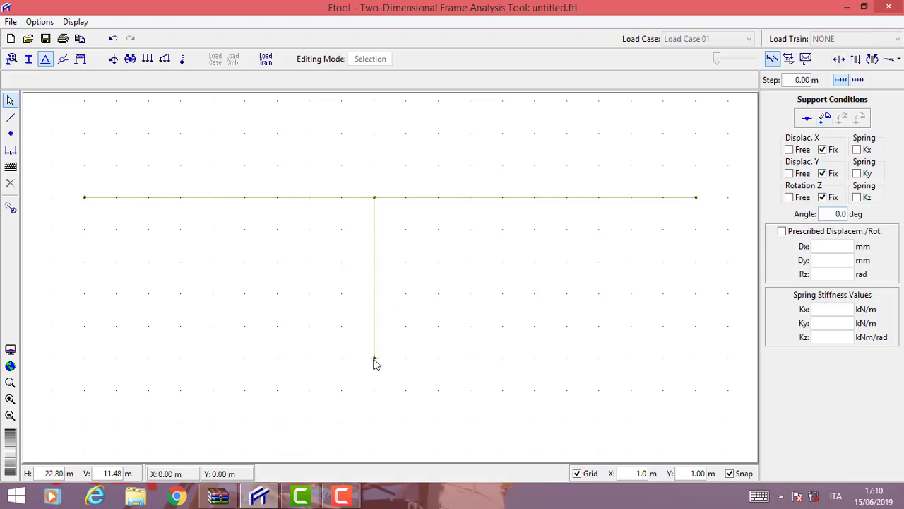
left_click(374, 358)
left_click(375, 357)
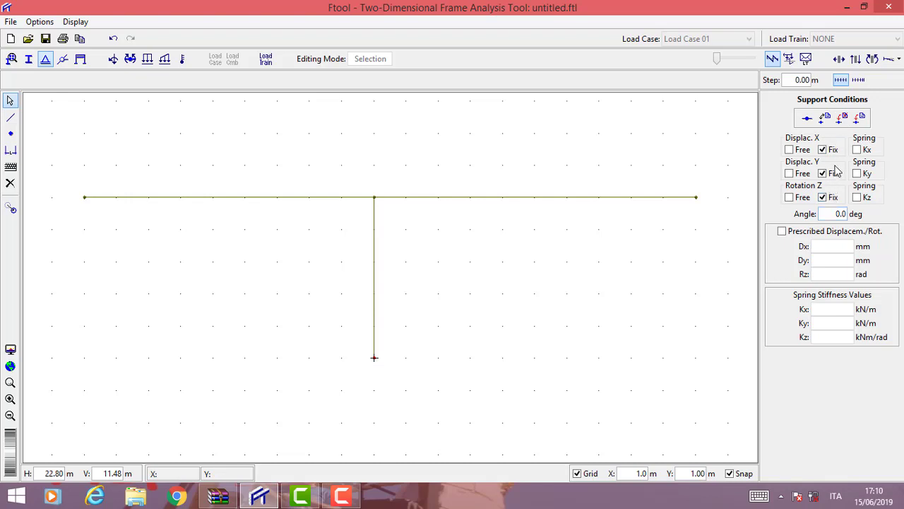
left_click(858, 120)
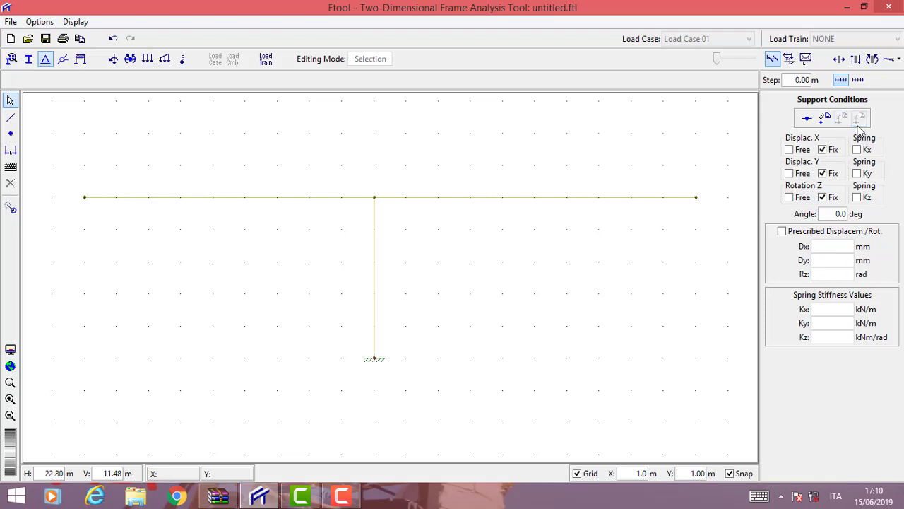
Step: Change the column-base support to a roller by freeing displacement X and rotation Z
left_click(367, 355)
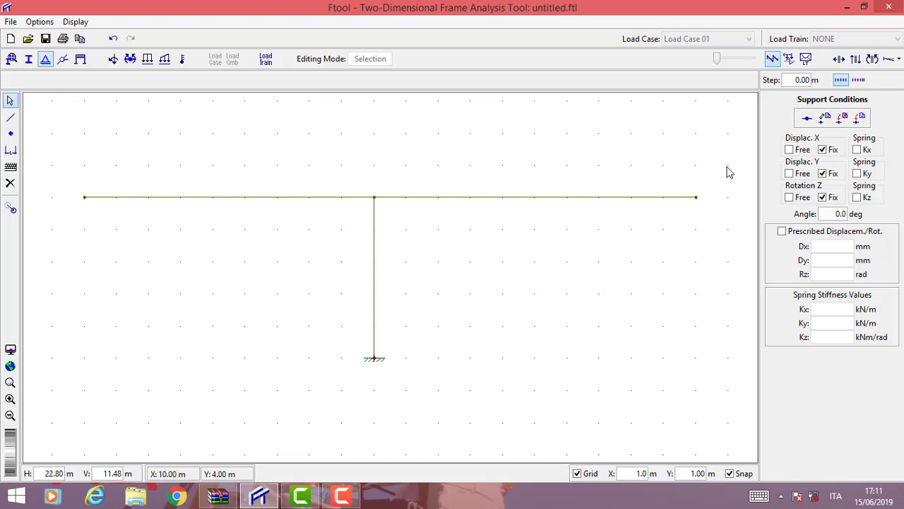
left_click(799, 151)
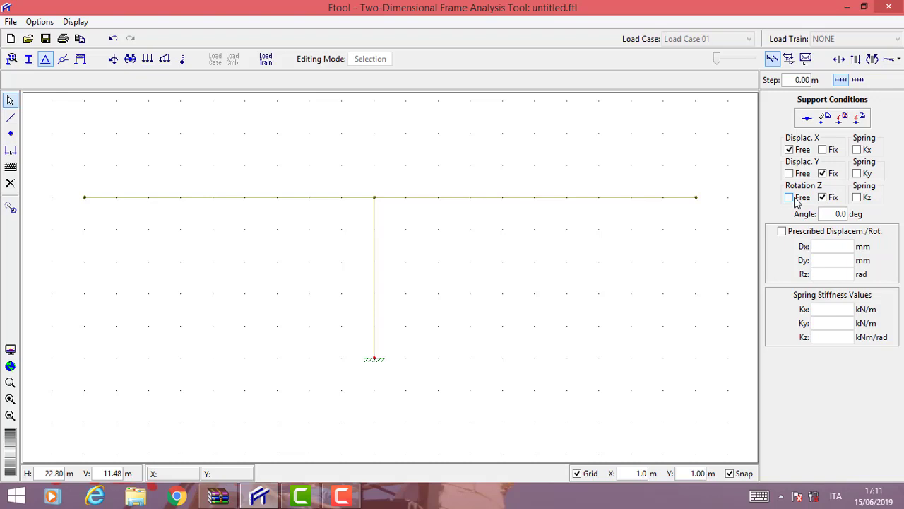
left_click(793, 198)
left_click(859, 120)
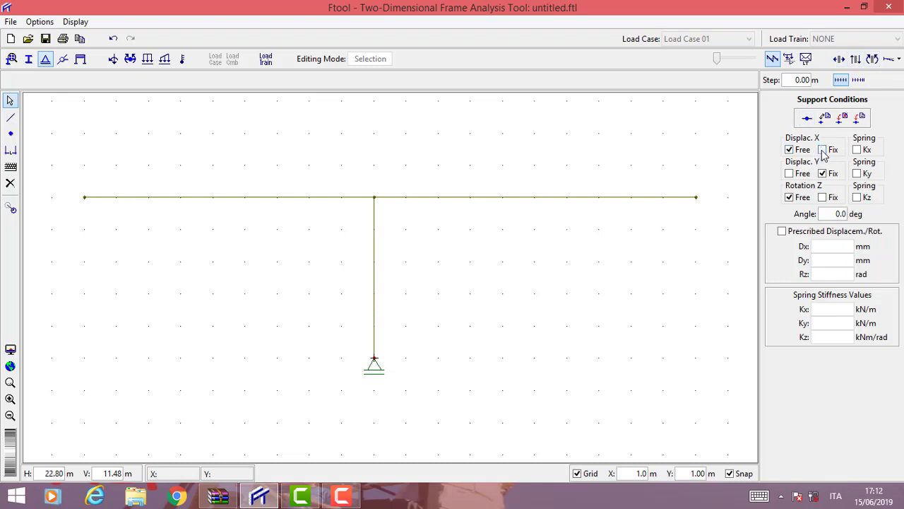
Step: Turn the column-base support into a pin by fixing displacement X, and back into a full fixity by fixing rotation Z
left_click(823, 150)
left_click(822, 173)
left_click(823, 173)
left_click(605, 218)
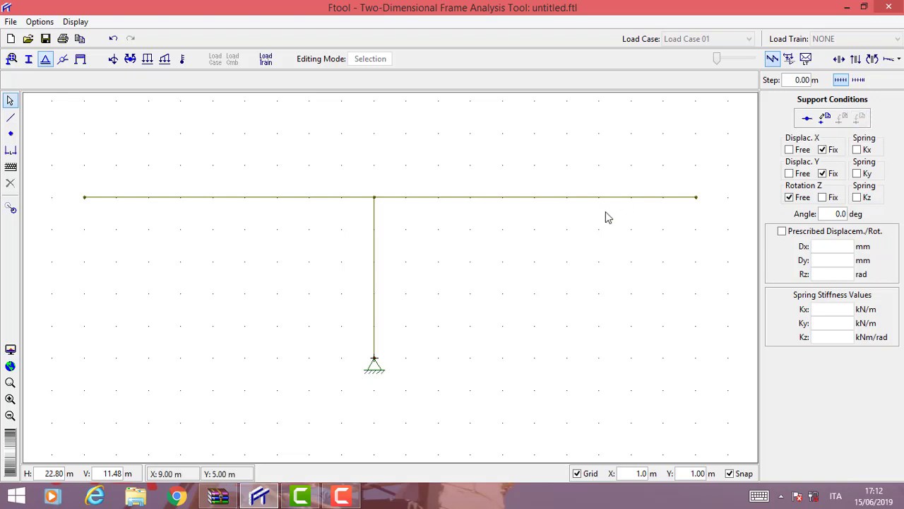
left_click(823, 197)
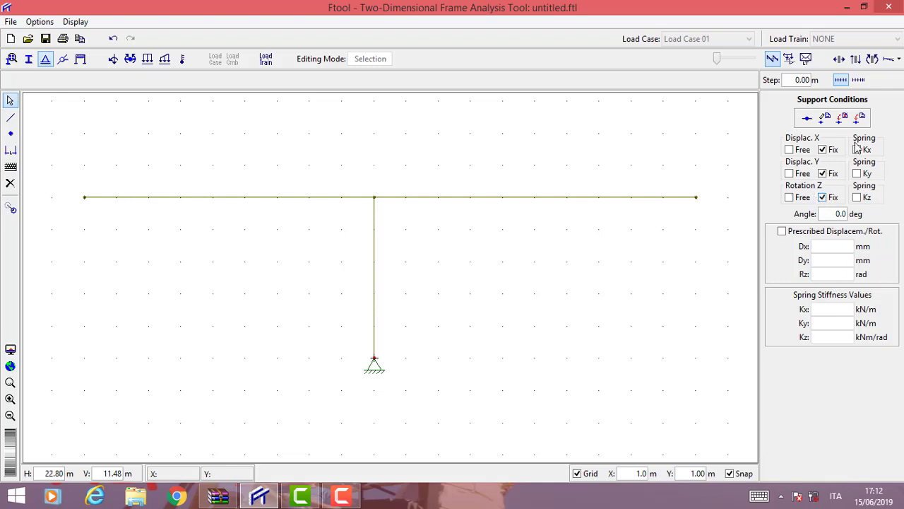
left_click(273, 414)
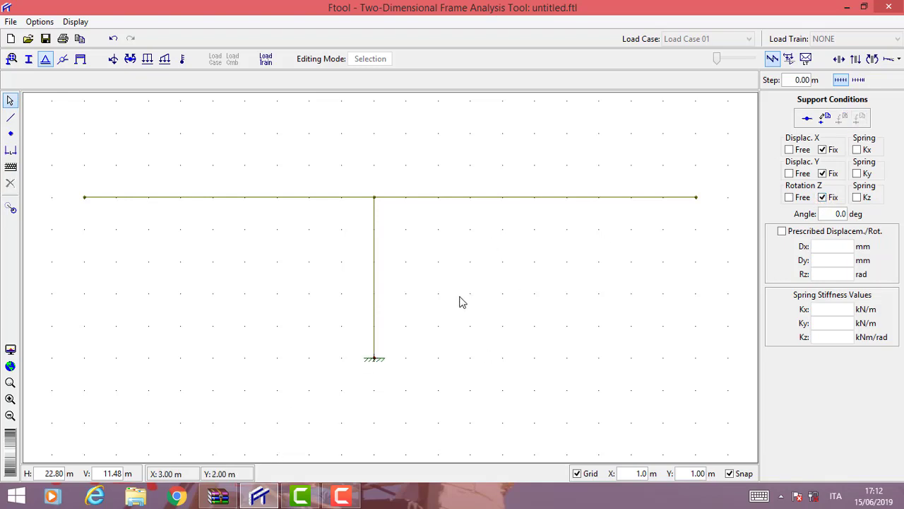
Step: Assign a roller support to the beam's left end node, with displacement X and rotation Z free and displacement Y fixed
left_click(85, 203)
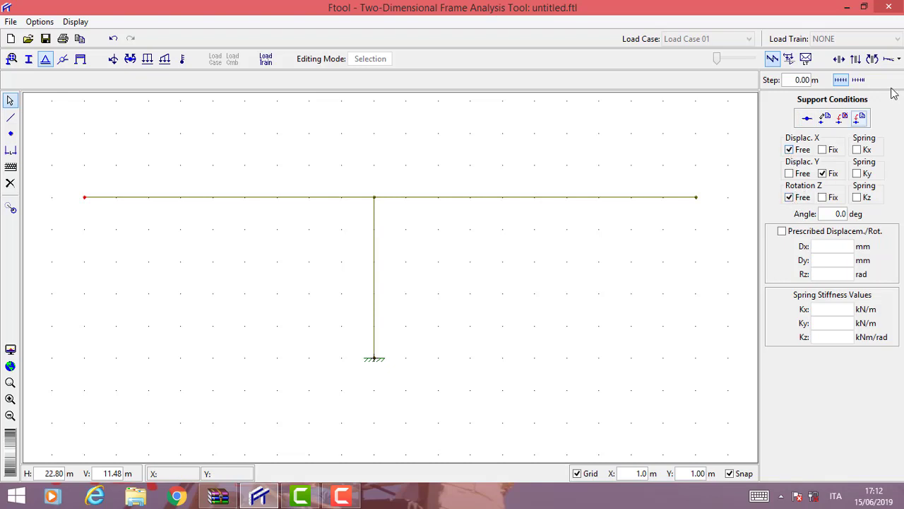
left_click(857, 118)
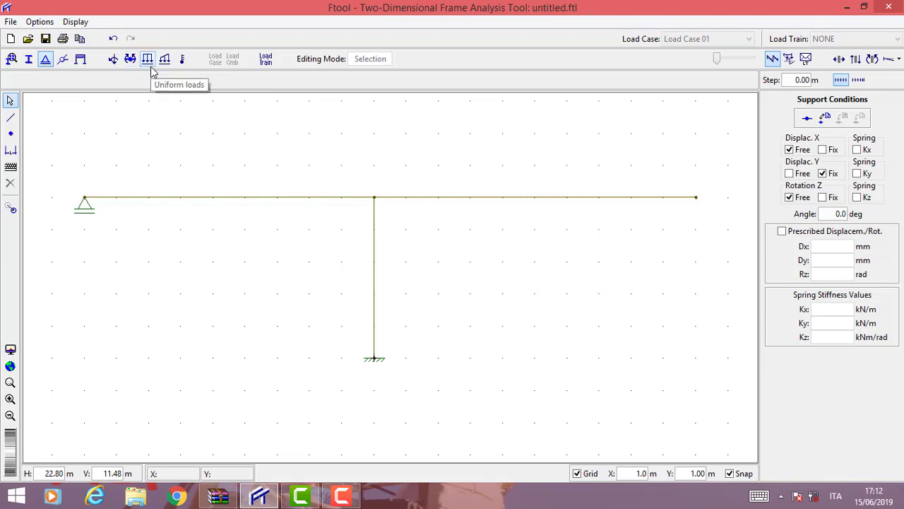
Step: Create the nodal load f1 with Fy 1.0 kN and apply it to the beam's right end node
left_click(113, 60)
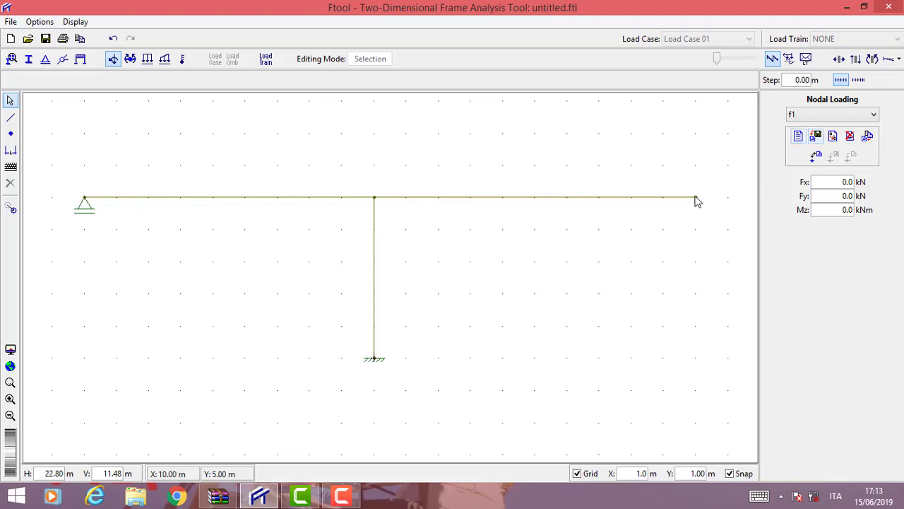
left_click(696, 198)
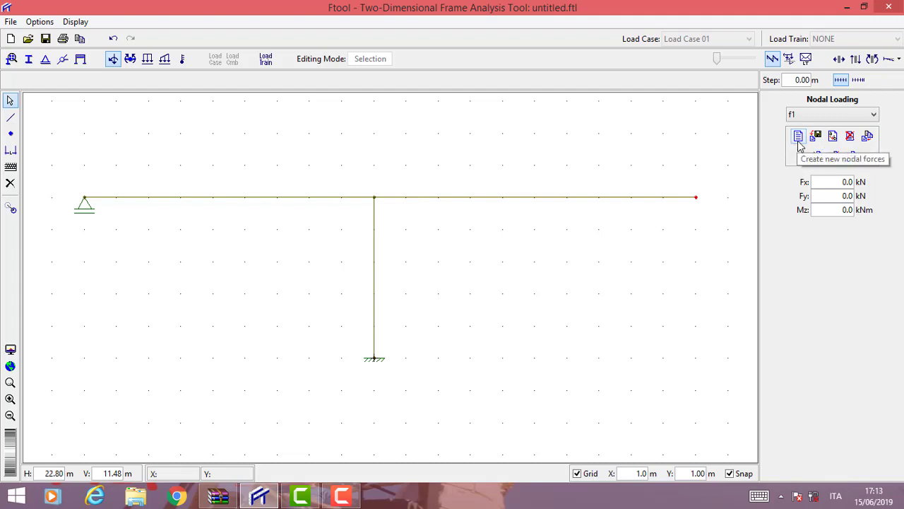
left_click(799, 136)
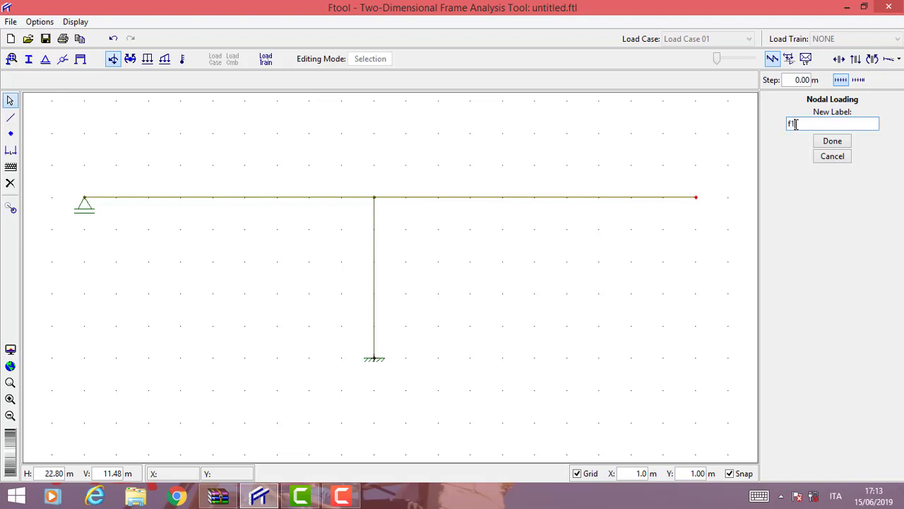
left_click(824, 143)
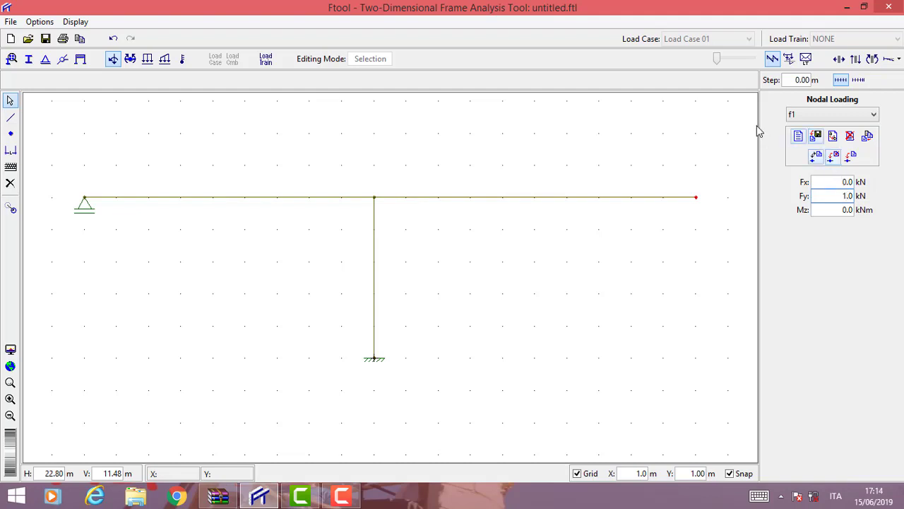
left_click(852, 158)
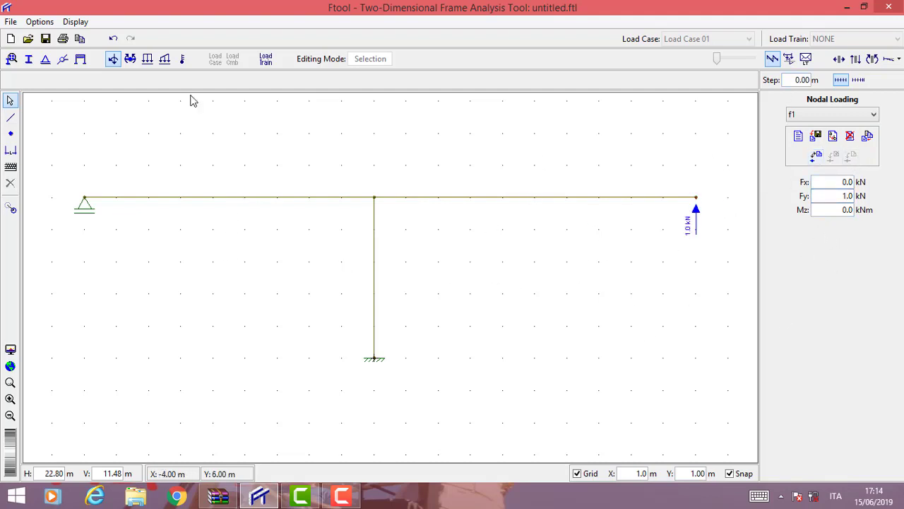
Step: Create a new uniform load labelled q
left_click(149, 63)
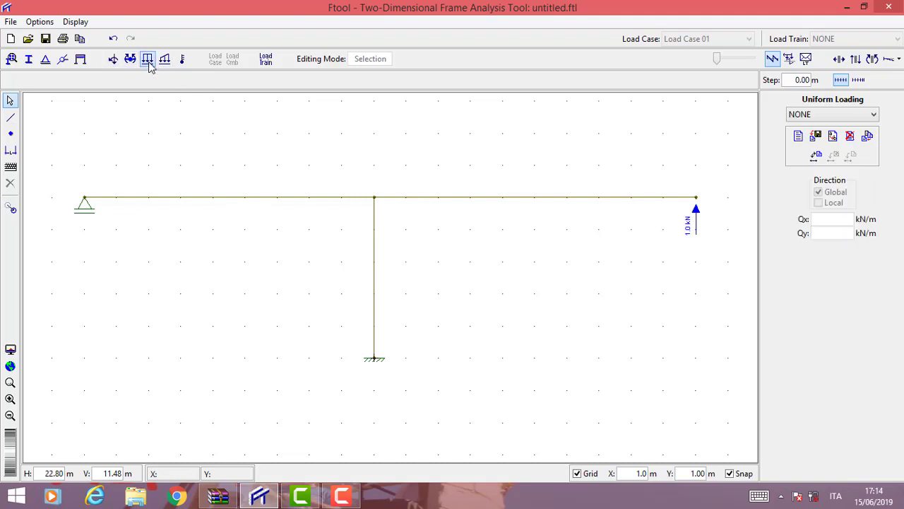
left_click(802, 135)
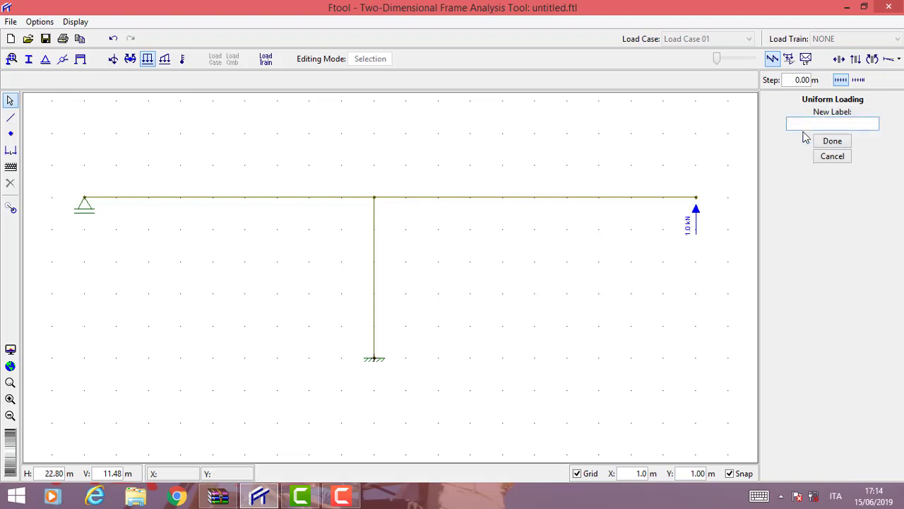
left_click(815, 122)
type("q")
left_click(836, 142)
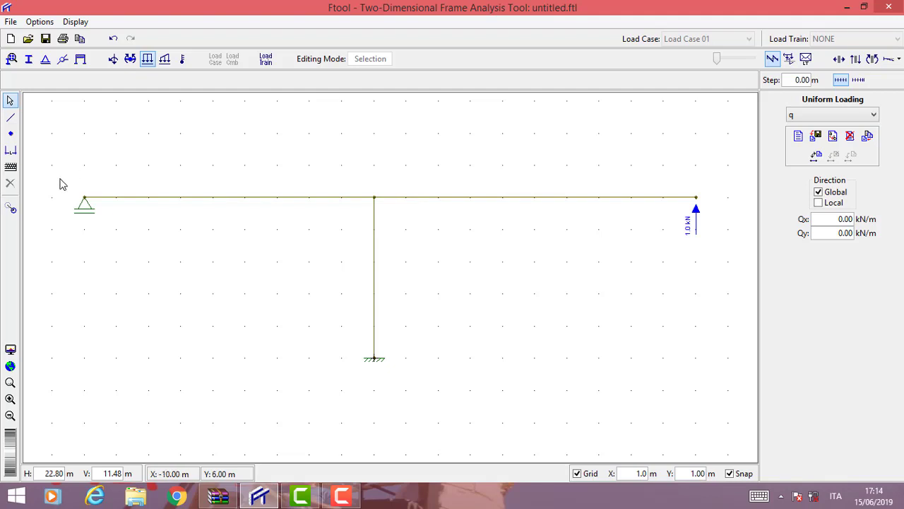
Step: Set Qy of the uniform load to 1.00 kN/m in the global direction and apply it to the left beam span
left_click_drag(59, 178, 116, 236)
left_click_drag(274, 250, 423, 260)
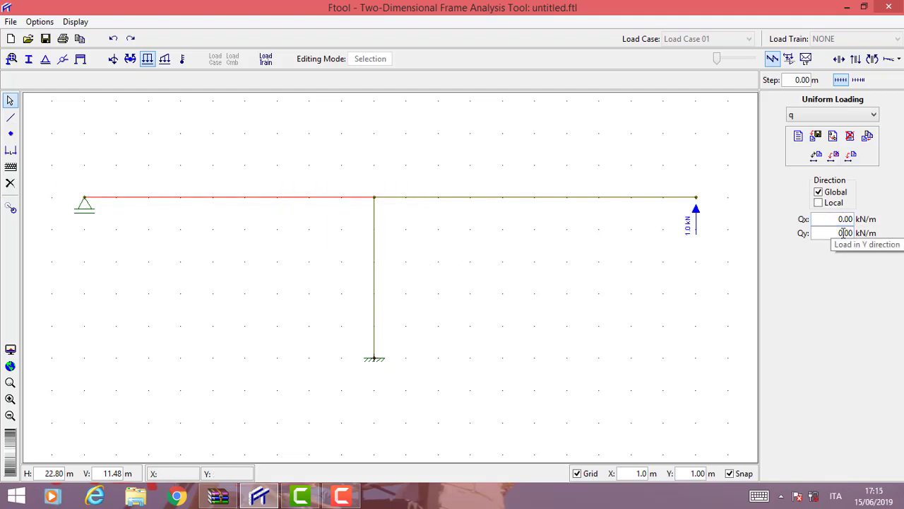
left_click(841, 233)
key("BackSpace")
key("BackSpace")
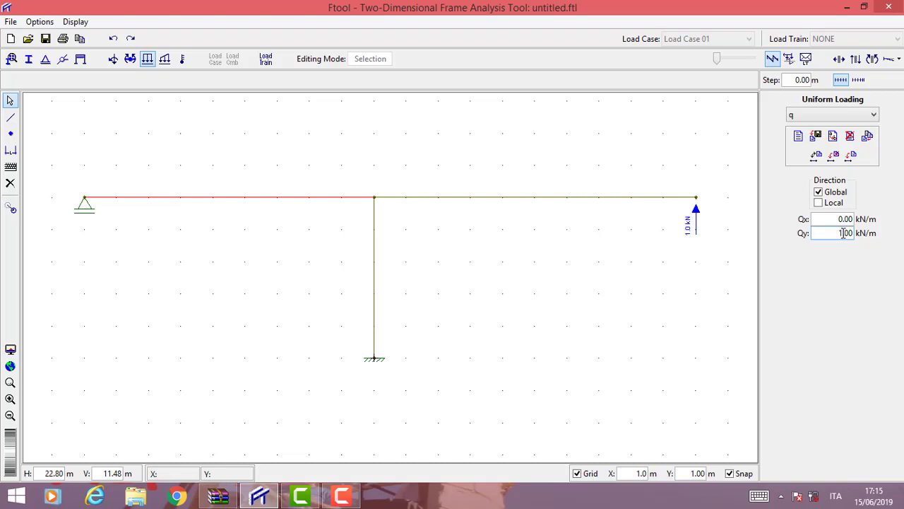
left_click(851, 157)
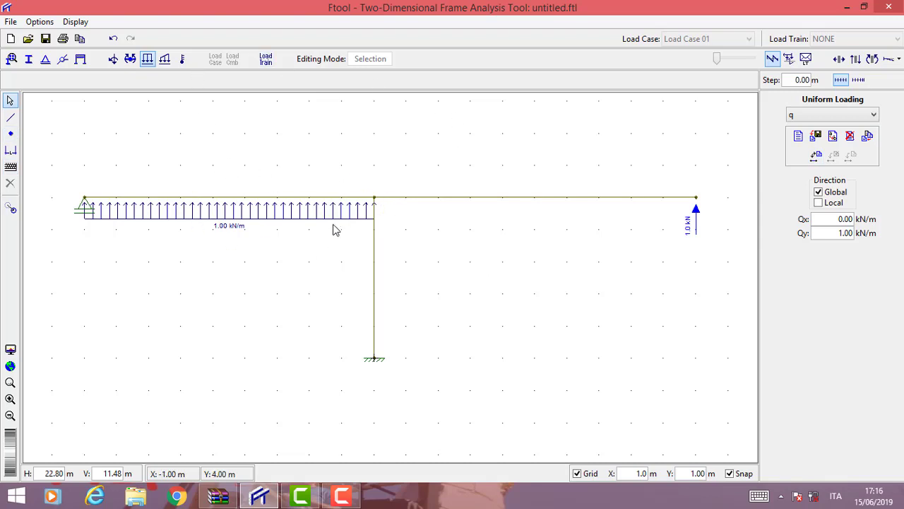
Step: Select the right beam span and create new member end moments labelled m
left_click(130, 59)
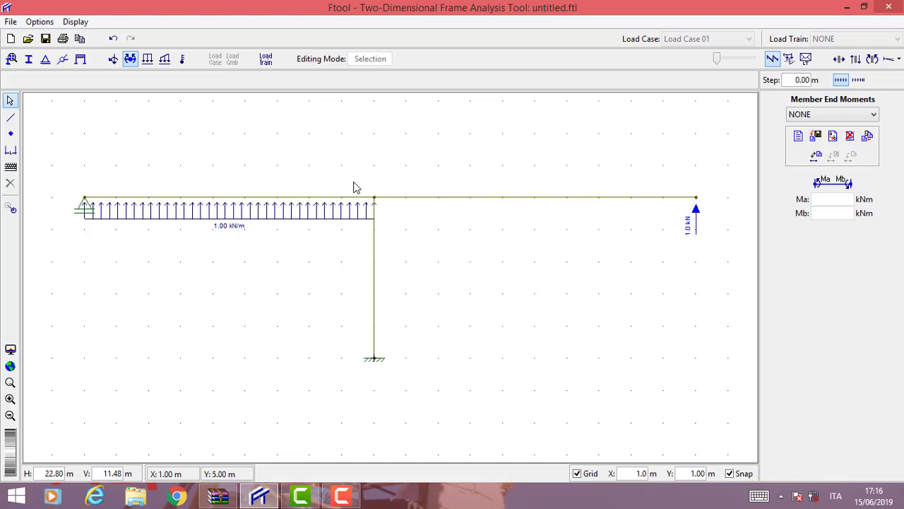
left_click_drag(352, 181, 739, 236)
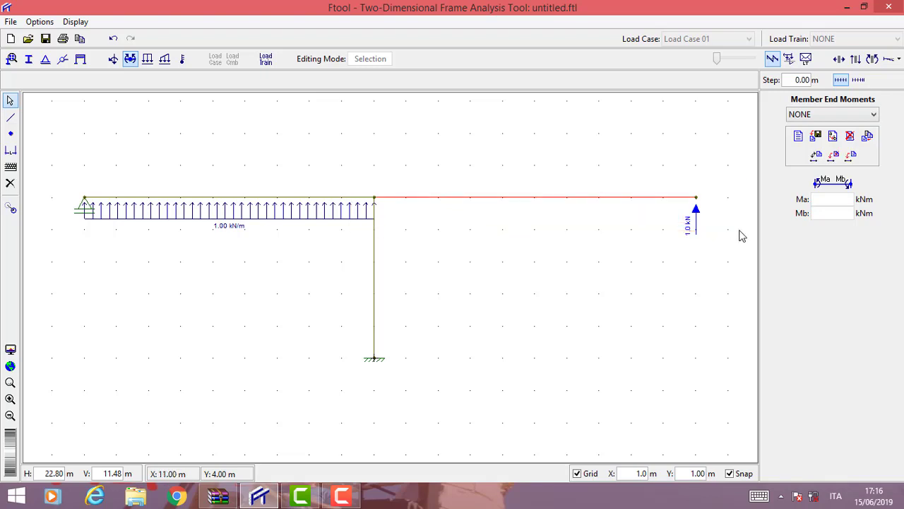
left_click(133, 62)
left_click(797, 136)
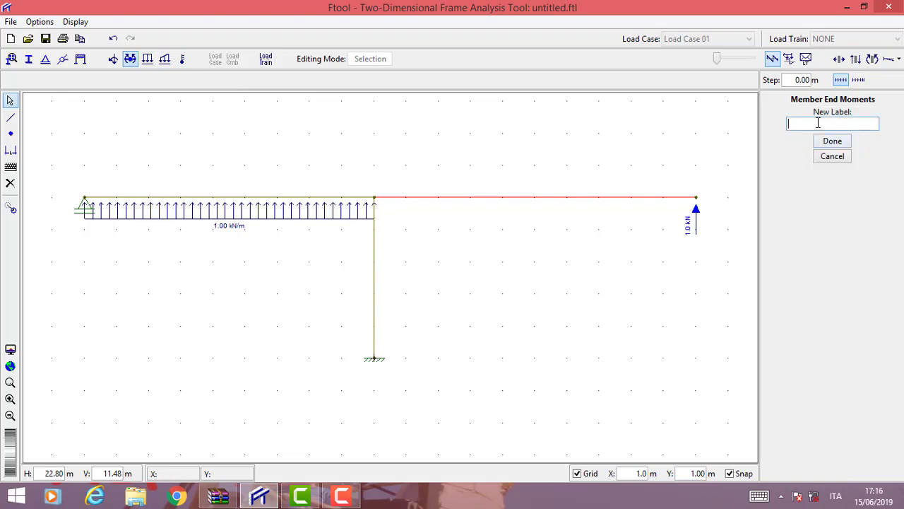
left_click(819, 123)
type("m")
left_click(828, 144)
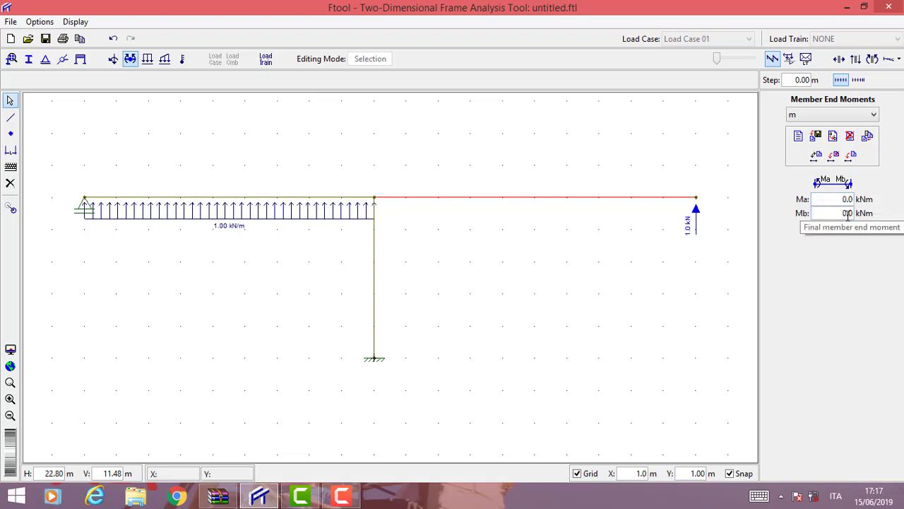
Step: Apply the end moments to the right beam span with Mb 2.0 kNm and reverse the direction by setting Mb to -2.0 kNm
left_click(848, 215)
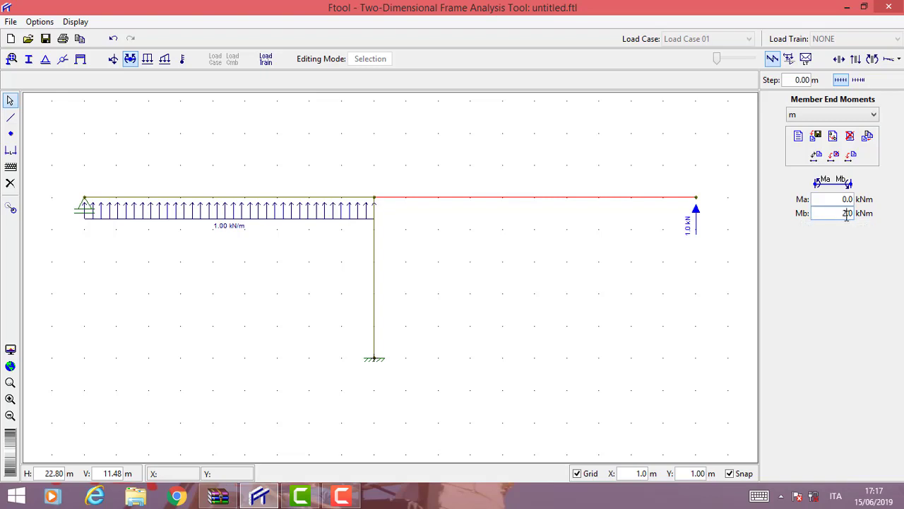
left_click(851, 156)
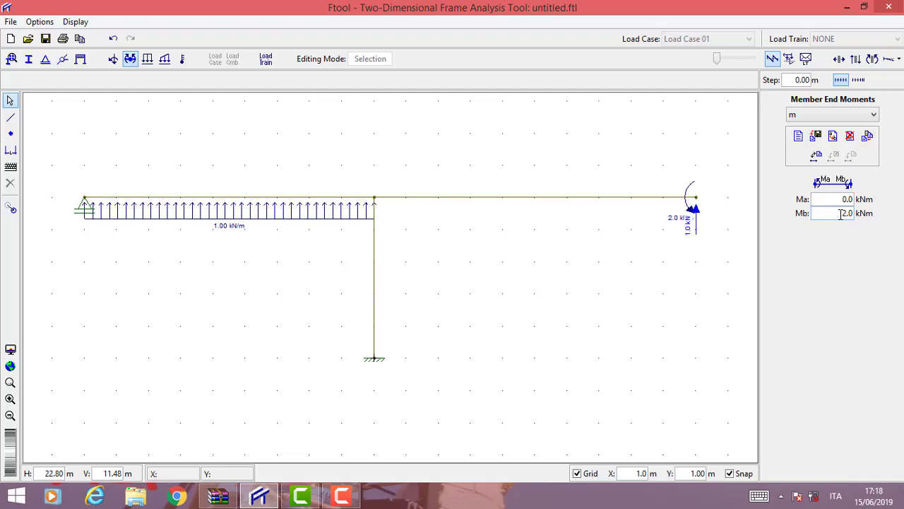
type("-")
left_click_drag(332, 166, 750, 260)
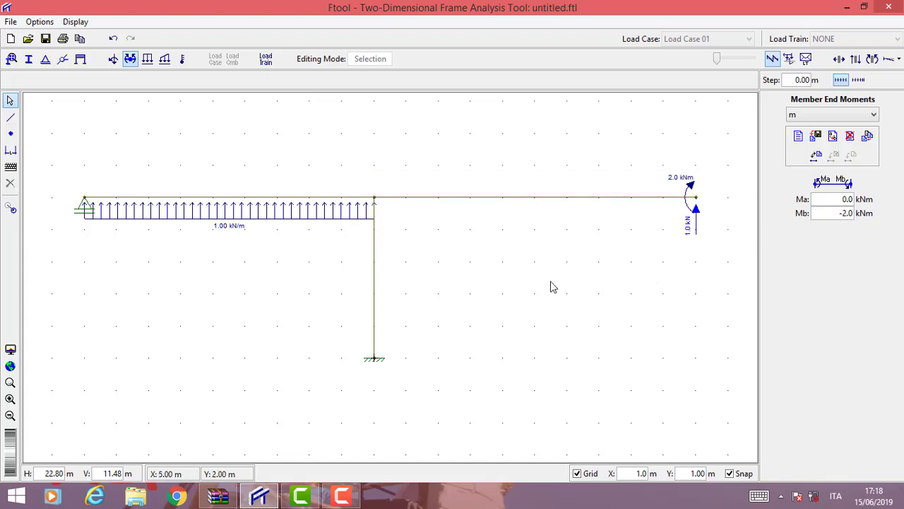
Step: Create a new rectangular section property labelled section
left_click(28, 62)
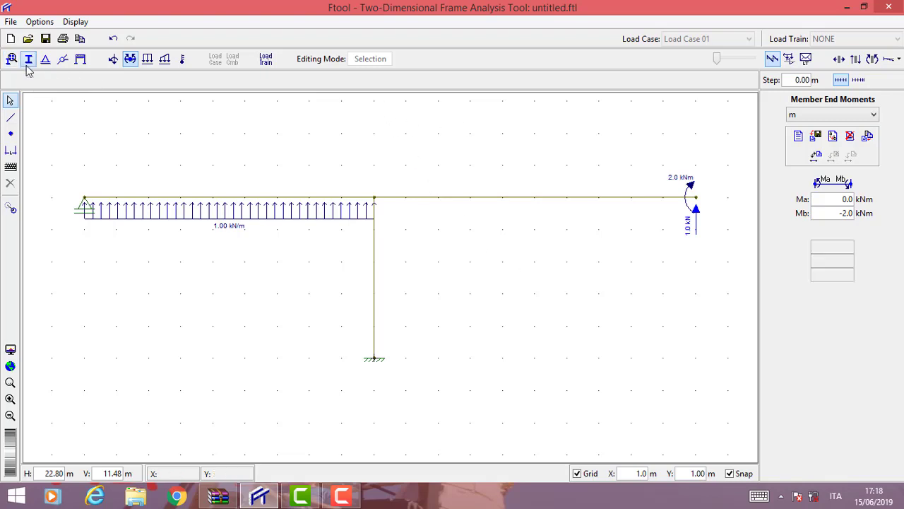
left_click(799, 136)
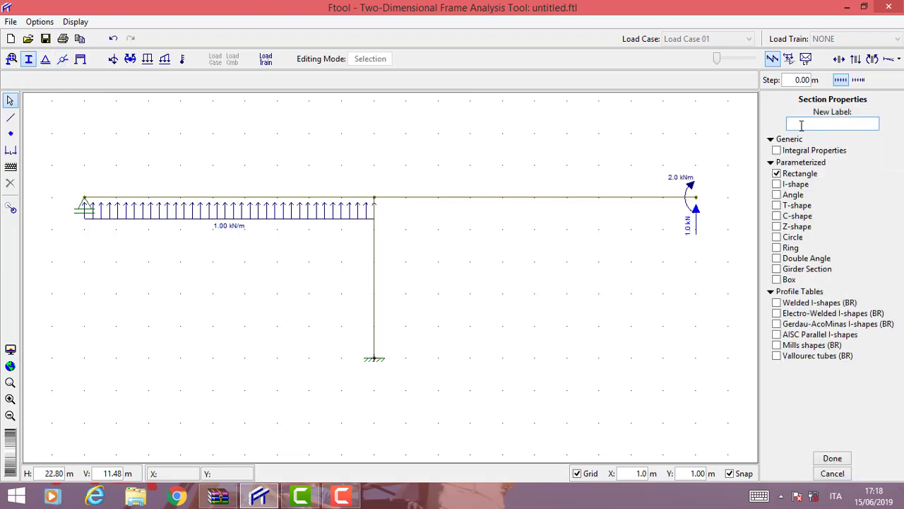
type("section")
left_click(832, 457)
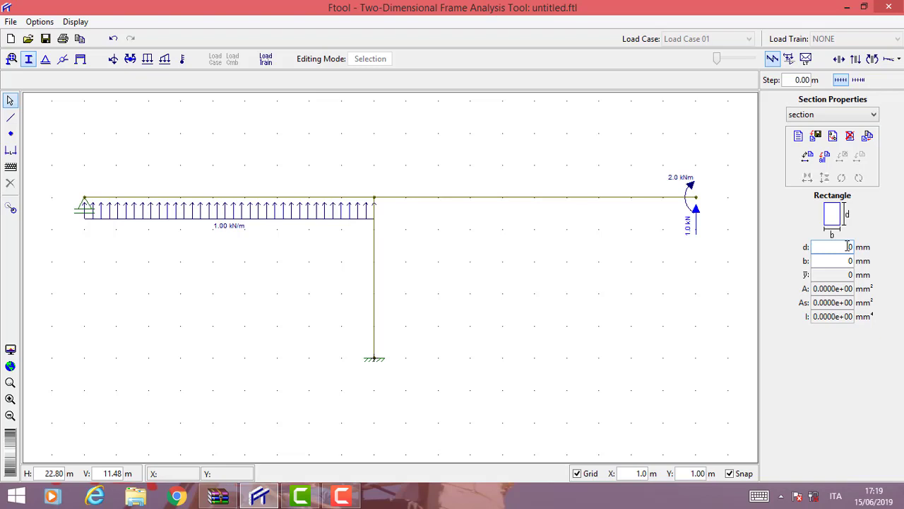
Step: Set the rectangle's d to 300 mm and b to 150 mm and apply the section to all members
left_click(849, 245)
type("300")
left_click(850, 260)
type("15")
left_click_drag(40, 162, 99, 196)
left_click_drag(510, 382, 753, 430)
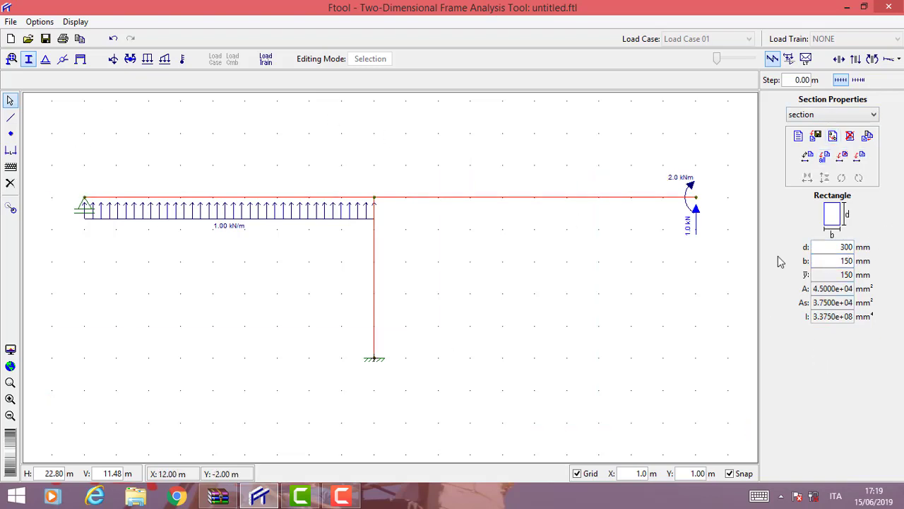
left_click(824, 155)
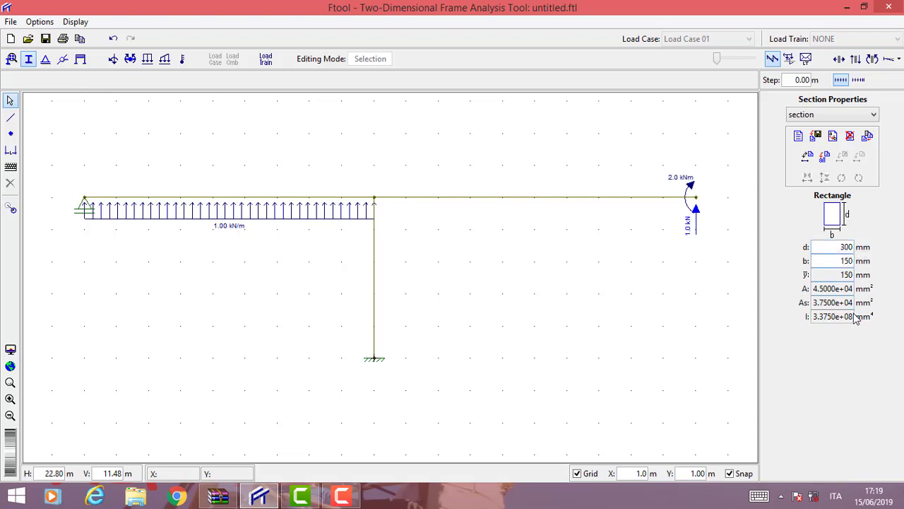
Step: Create a Generic Isotropic material labelled s and apply it to all members of the frame
left_click(12, 59)
left_click(797, 136)
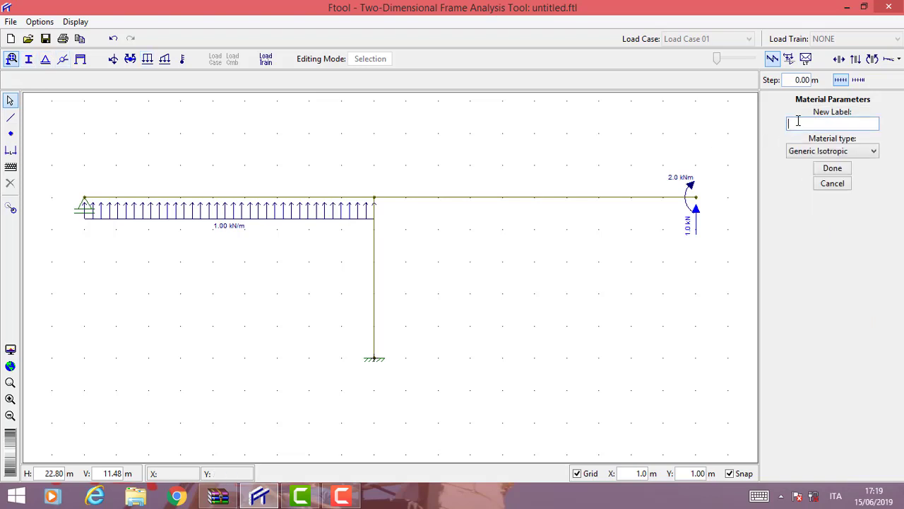
type("s")
left_click(832, 168)
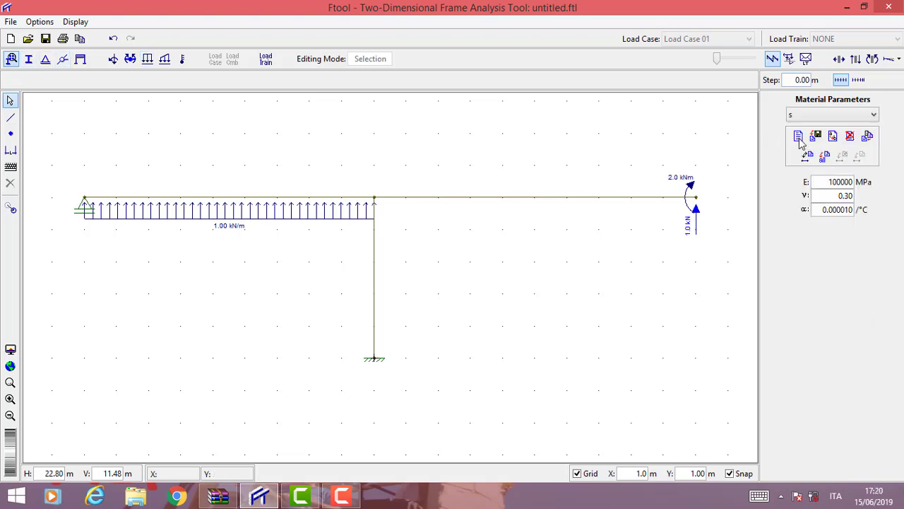
left_click_drag(41, 155, 749, 442)
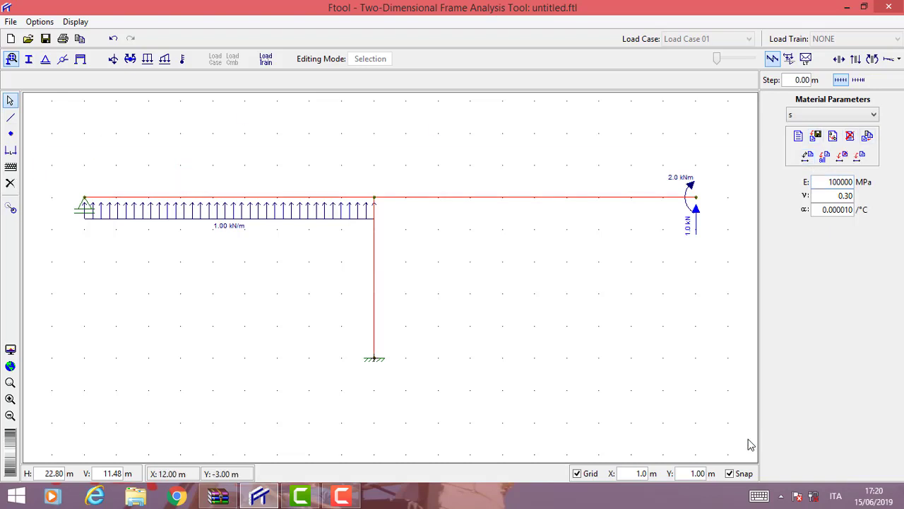
left_click(824, 156)
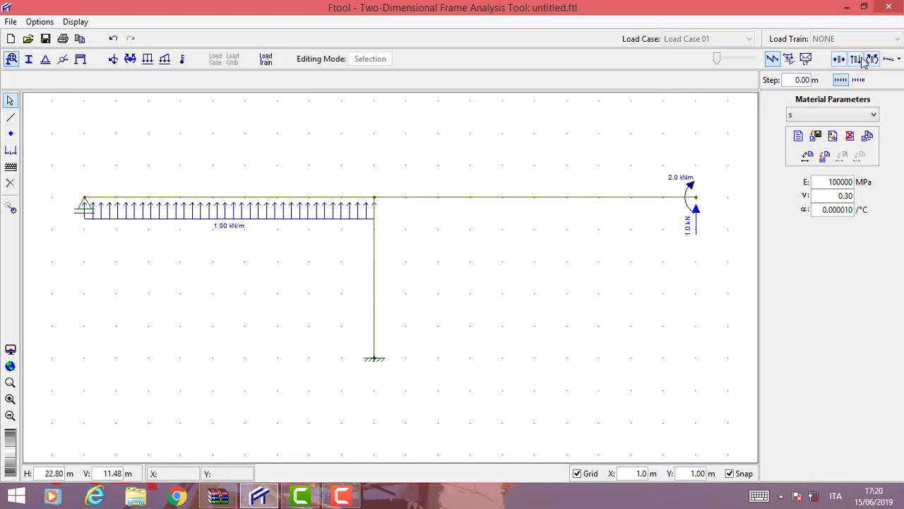
Step: Display the axial force diagram, saving the model as telaio, and query the axial force near the column's base
left_click(839, 59)
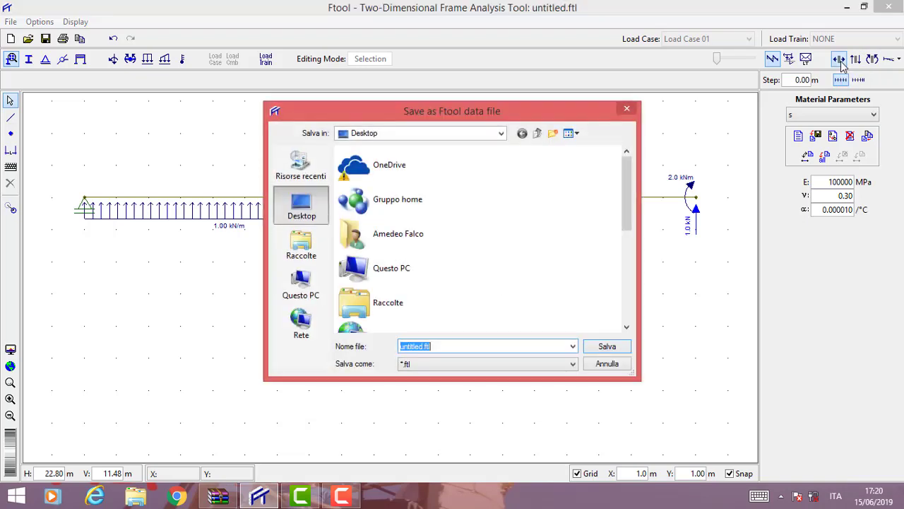
key("BackSpace")
type("telaio")
mouse_move(902, 6)
key("Return")
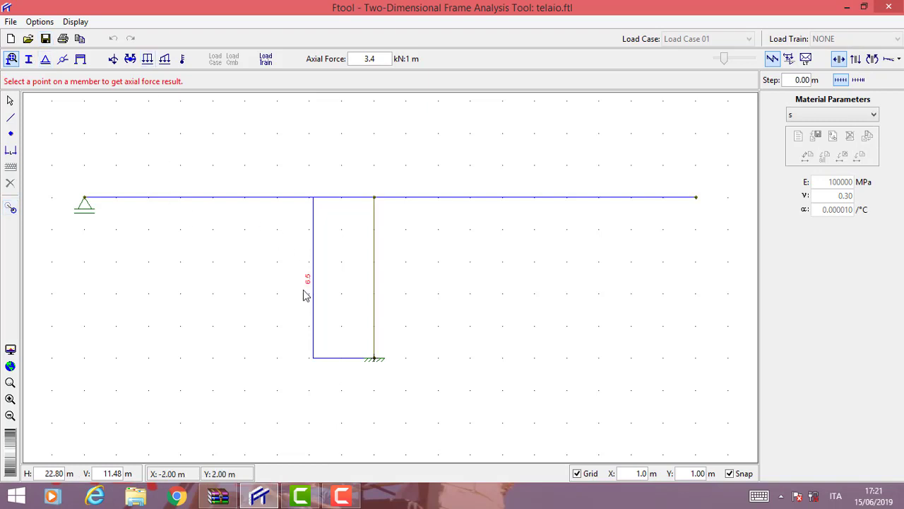
left_click(376, 343)
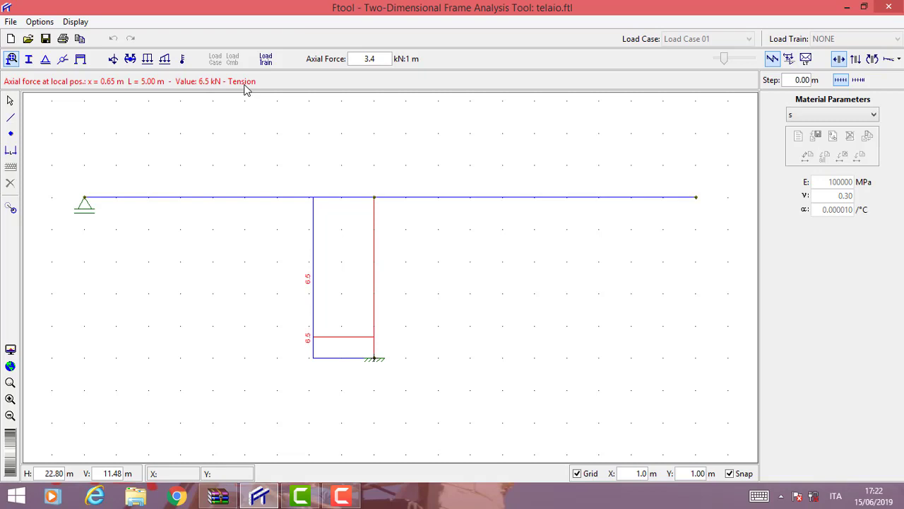
Step: Display the shear force and bending moment diagrams in turn, querying each at a point on the left beam span
left_click(856, 59)
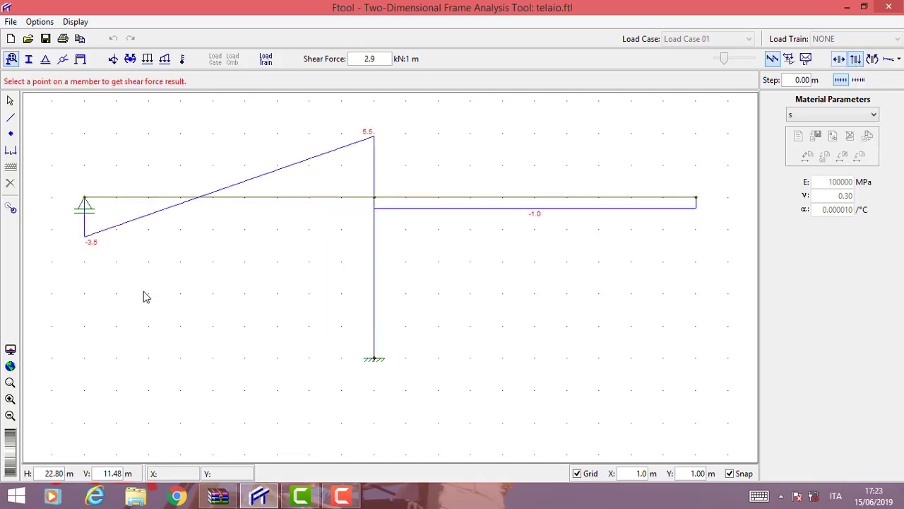
left_click(113, 202)
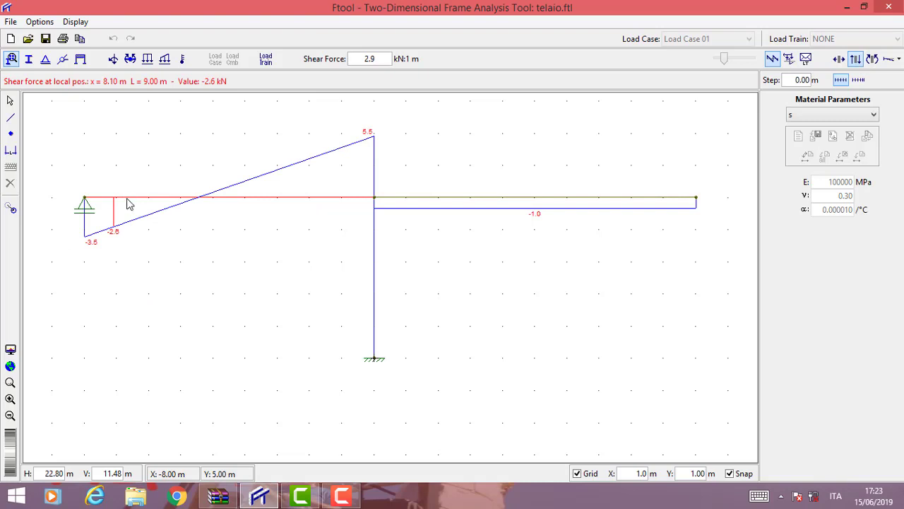
left_click(873, 59)
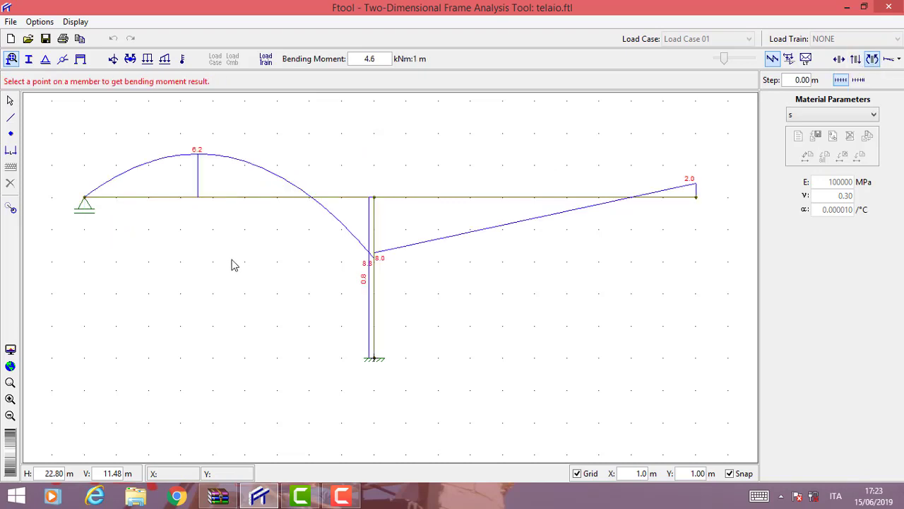
left_click(142, 199)
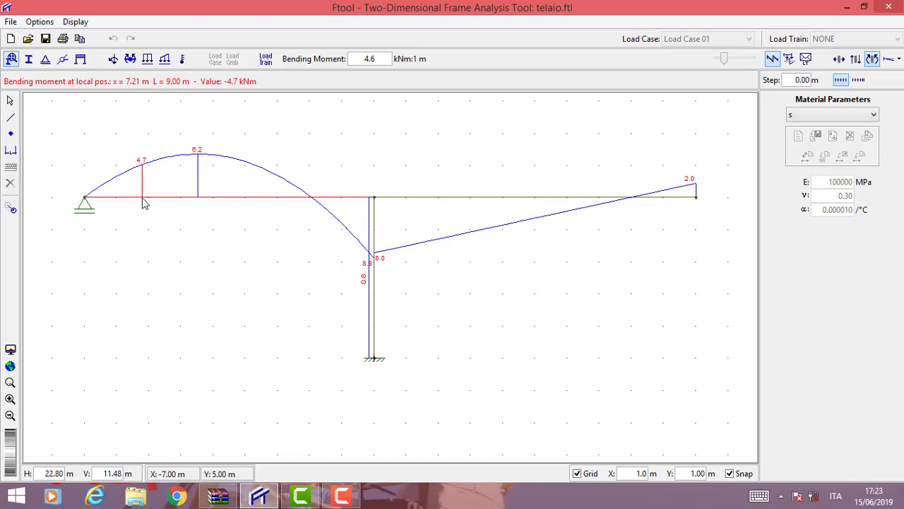
Step: Turn on the display of reaction values at the supports
left_click(75, 23)
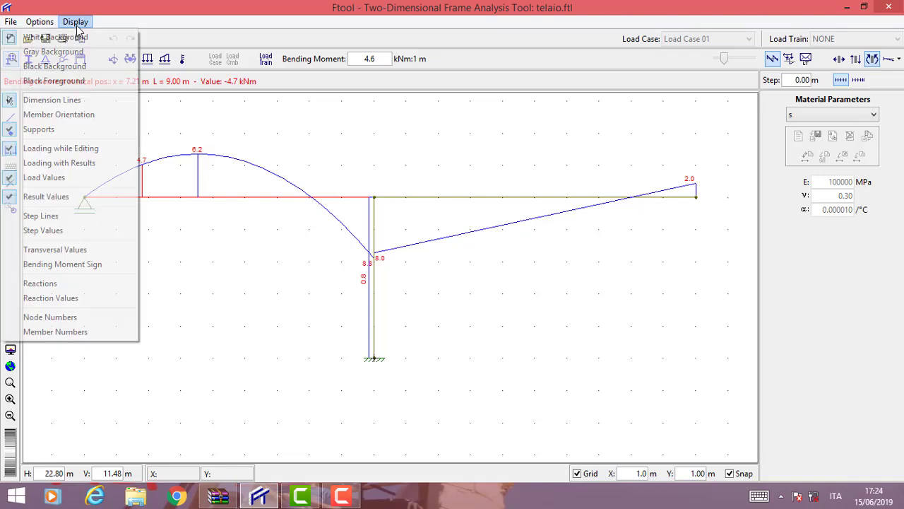
left_click(68, 299)
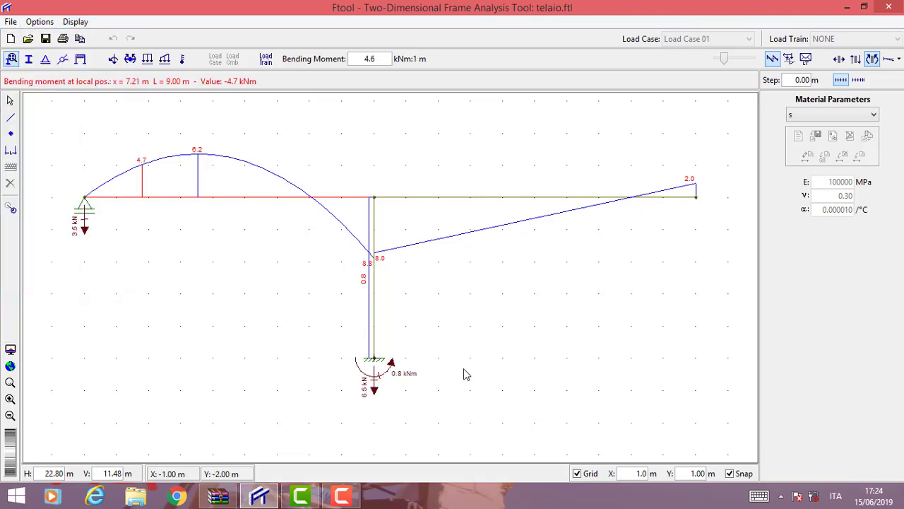